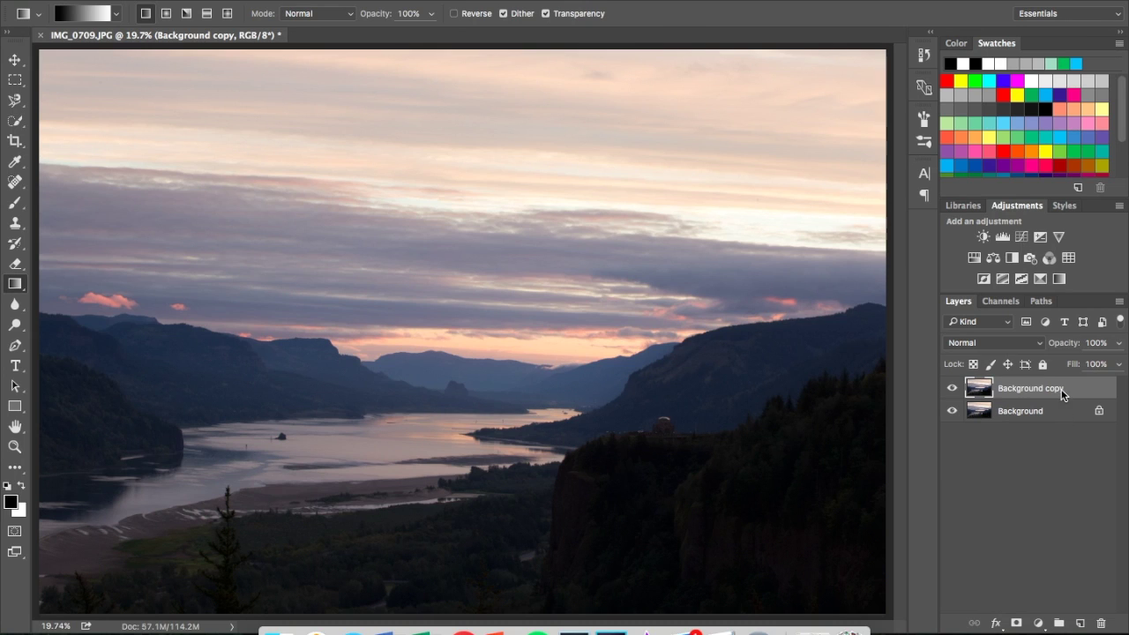
Select the original Background layer beneath Background copy in the Layers panel.
left_click(1072, 445)
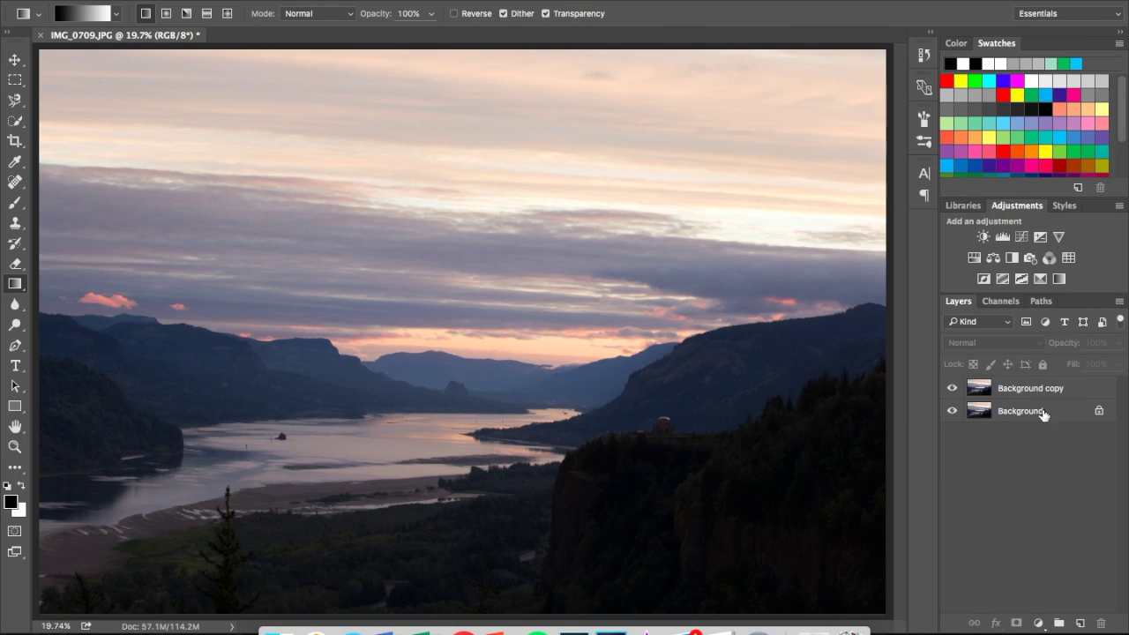
left_click(1051, 418)
left_click(1057, 396)
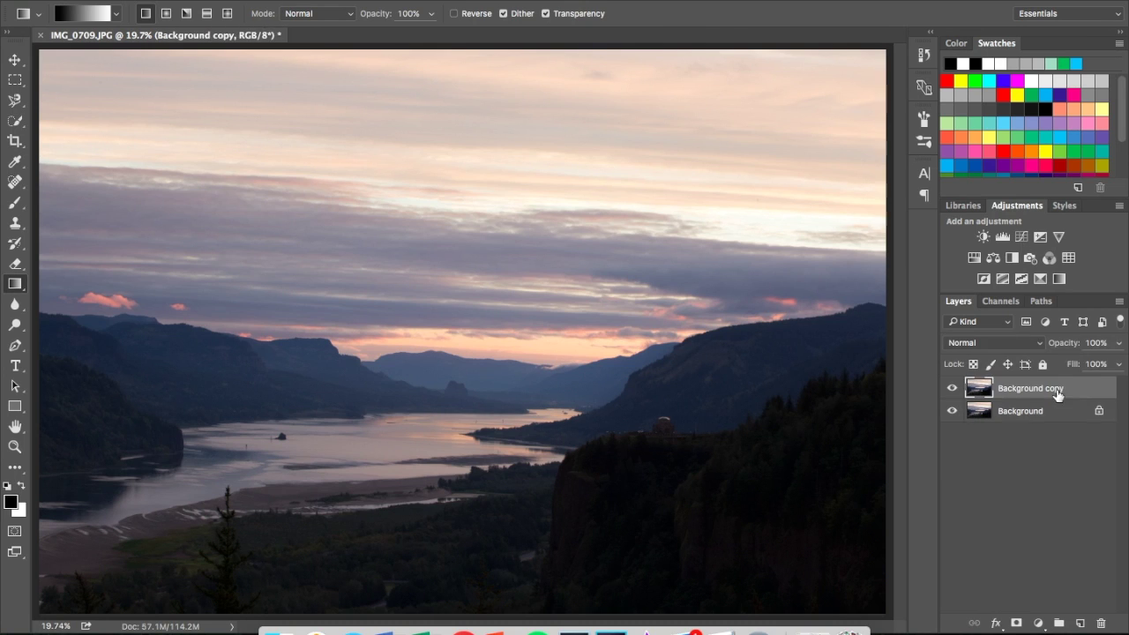
left_click(1061, 411)
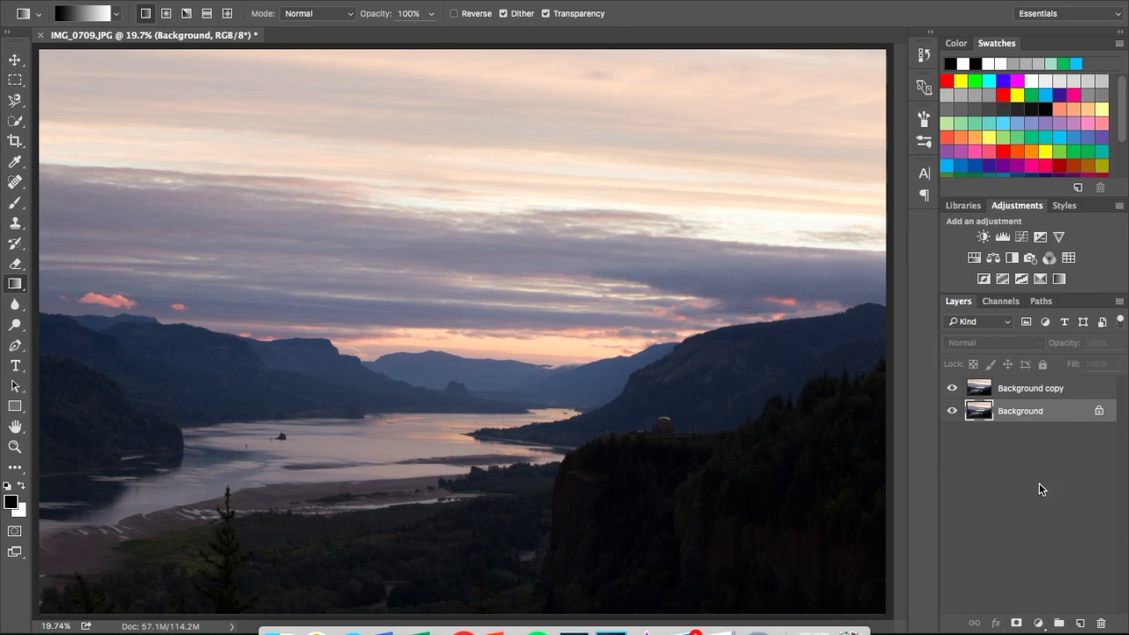
Dismiss the Background layer's context menu unused and reselect the Background copy layer.
right_click(1036, 415)
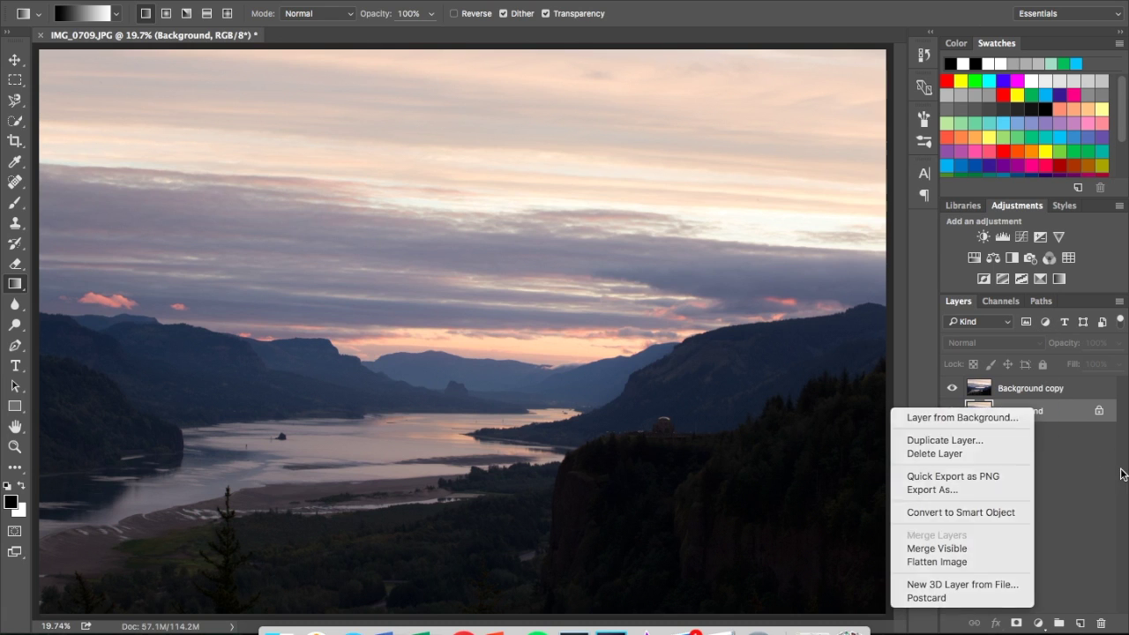
left_click(1072, 408)
left_click(1069, 389)
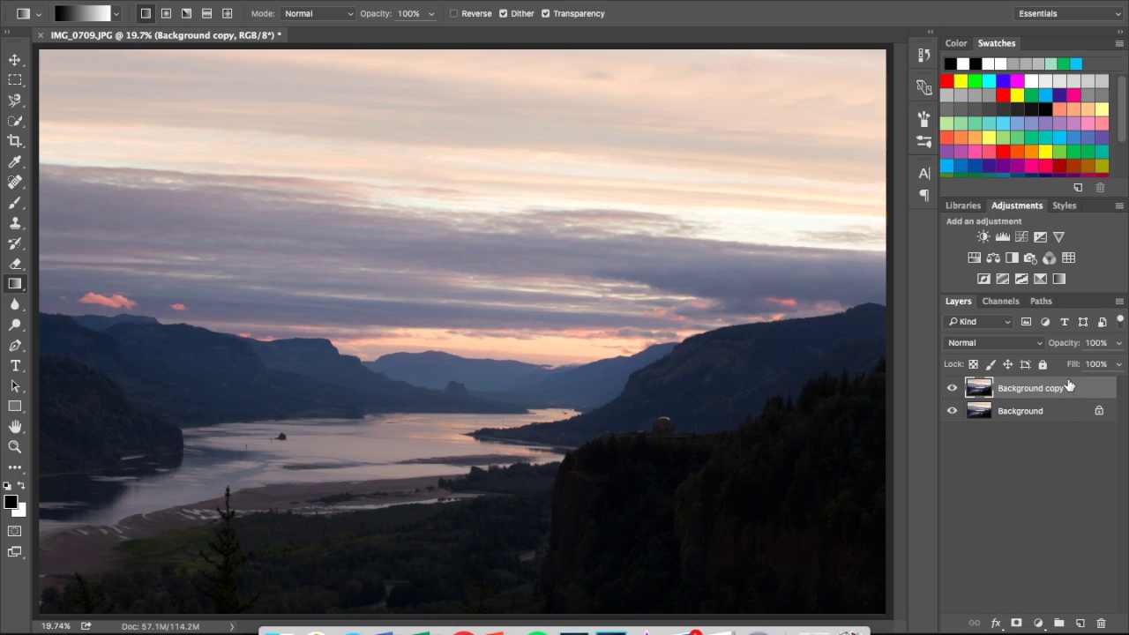
left_click(14, 291)
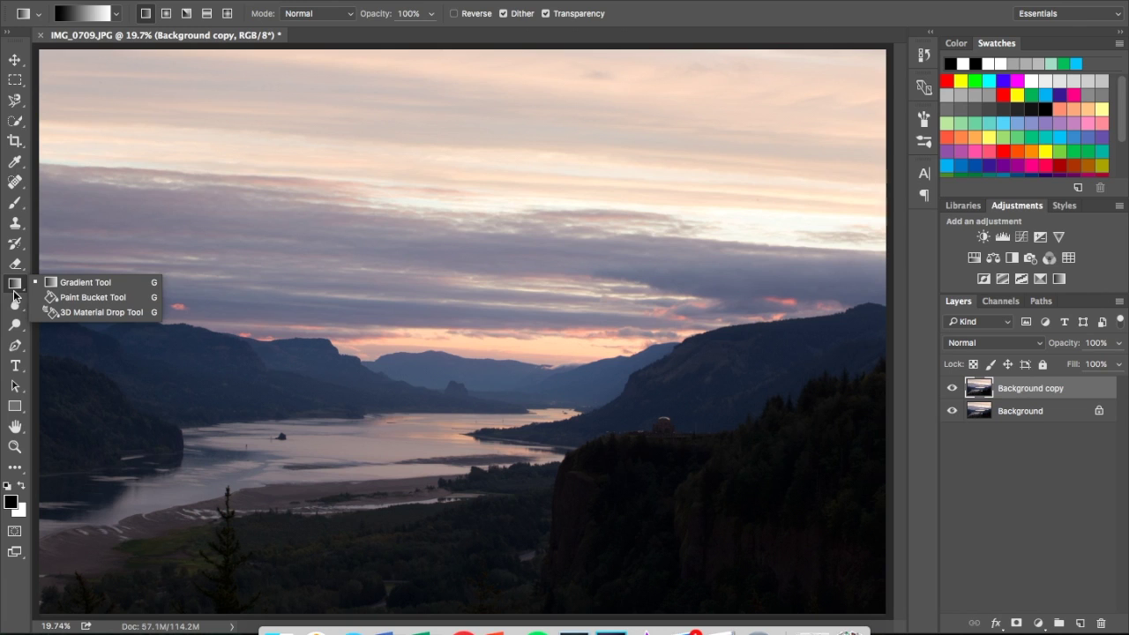
left_click(122, 285)
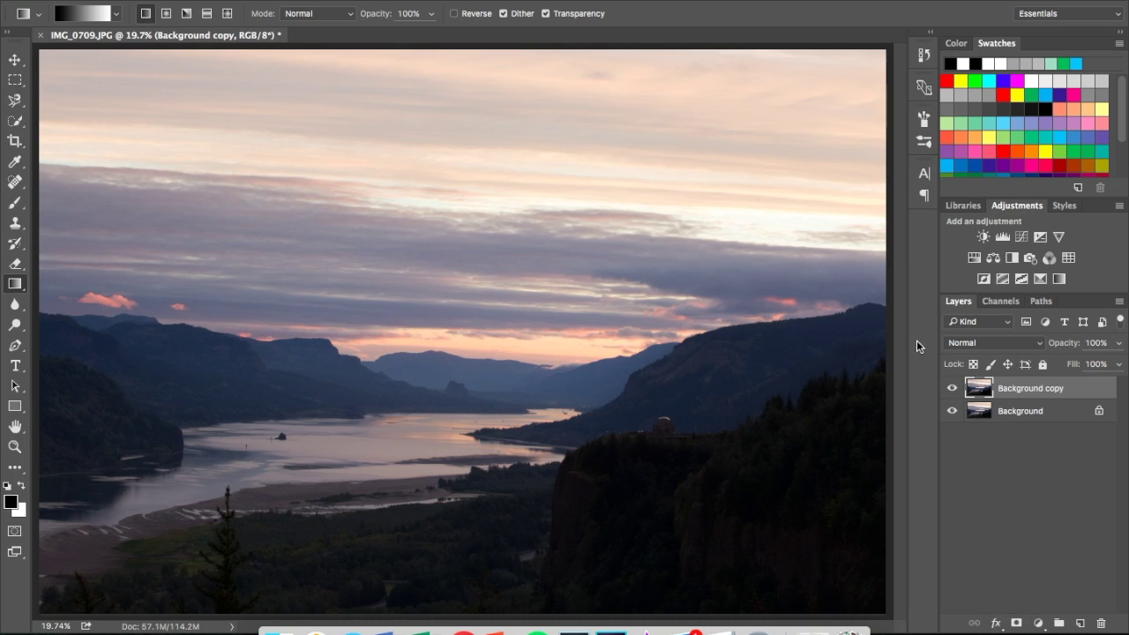
Add a Curves 1 adjustment layer and bend its RGB curve down to darken the photo.
left_click(1018, 242)
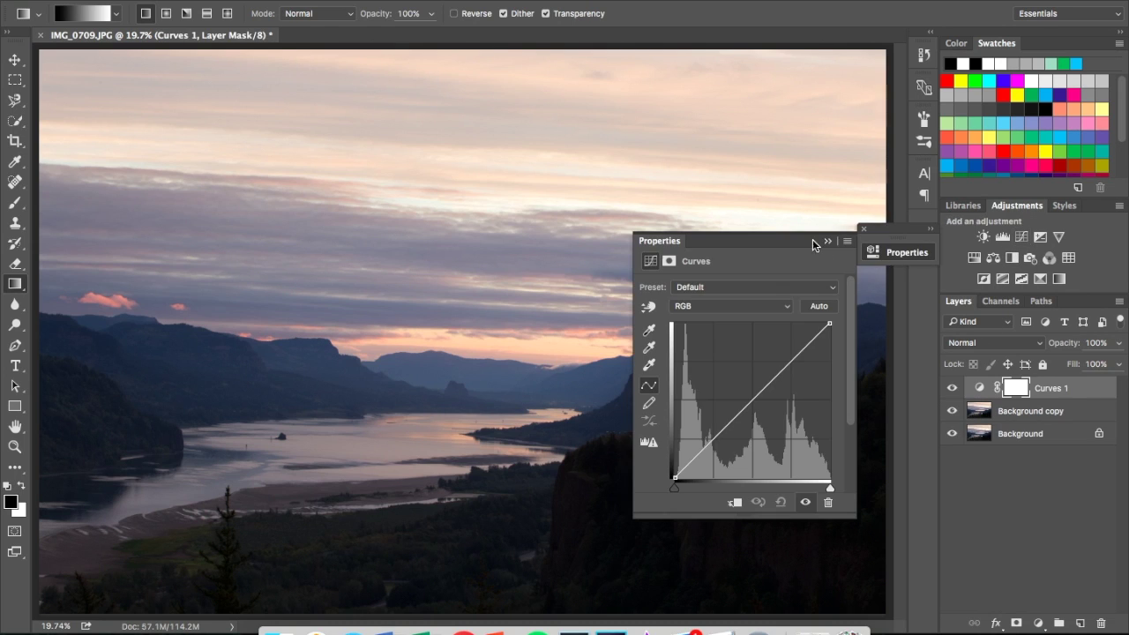
left_click_drag(806, 250, 999, 26)
left_click_drag(944, 164, 948, 176)
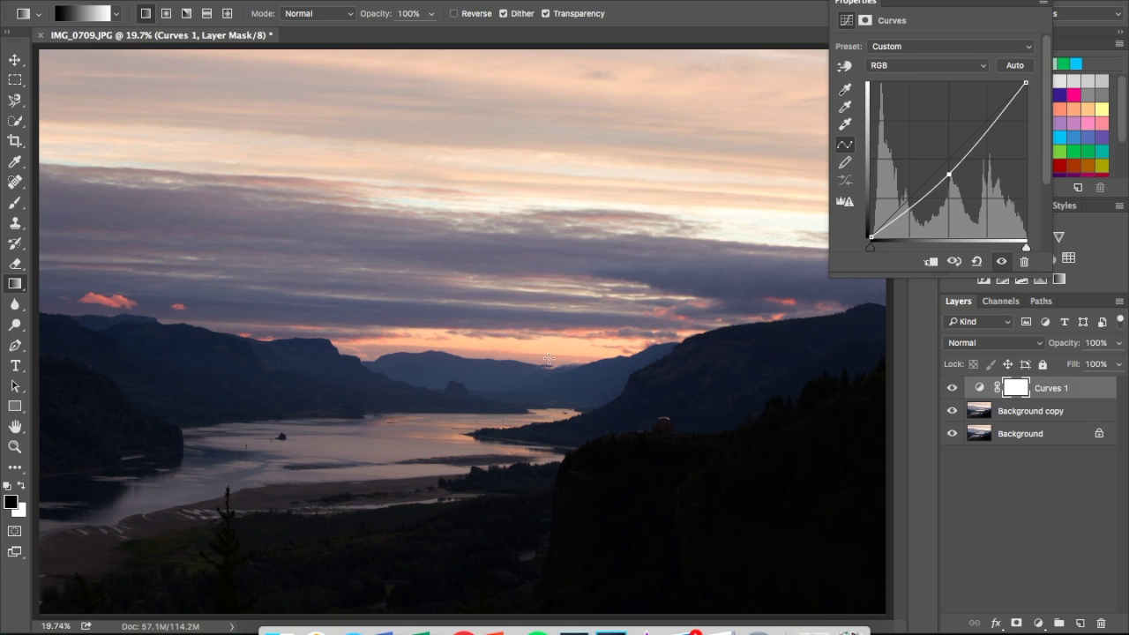
left_click_drag(953, 186, 1014, 264)
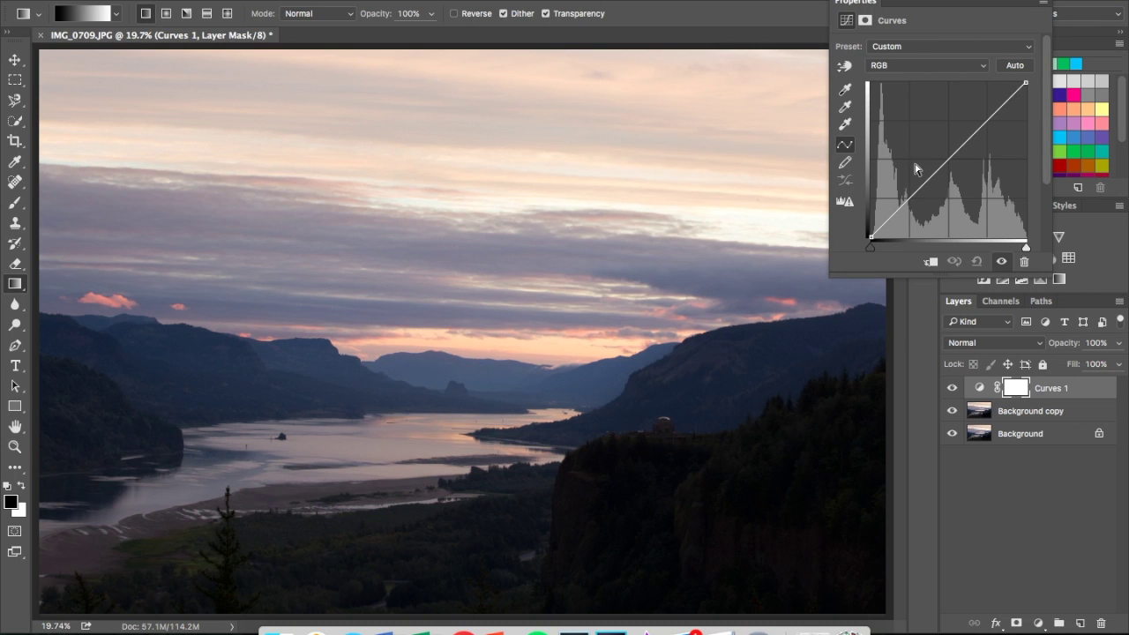
left_click_drag(926, 181, 986, 147)
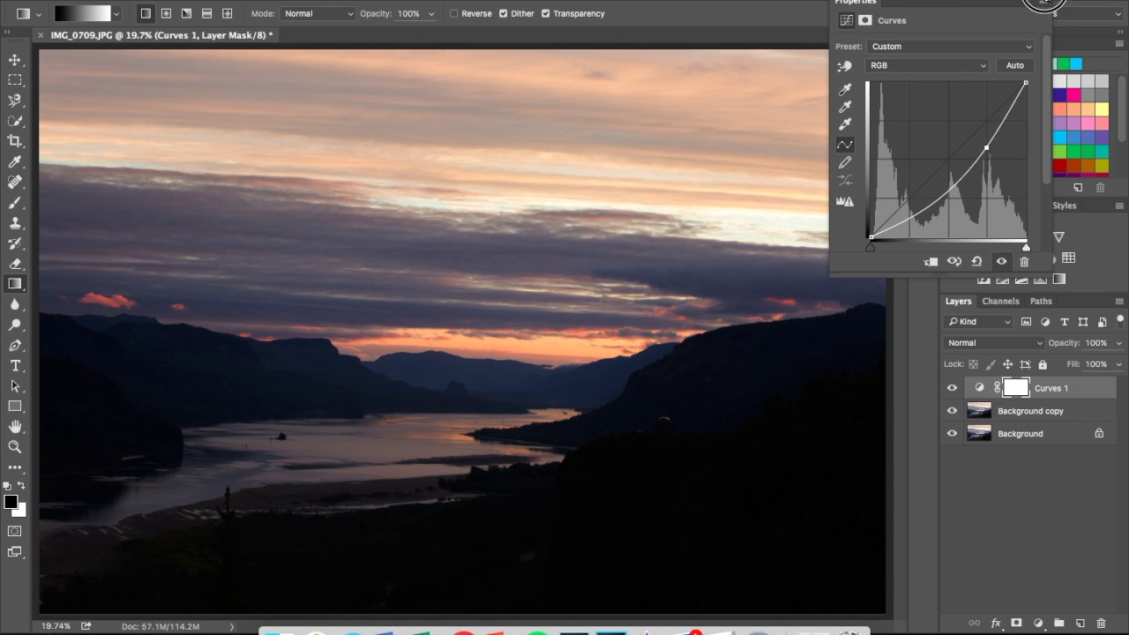
left_click(1043, 4)
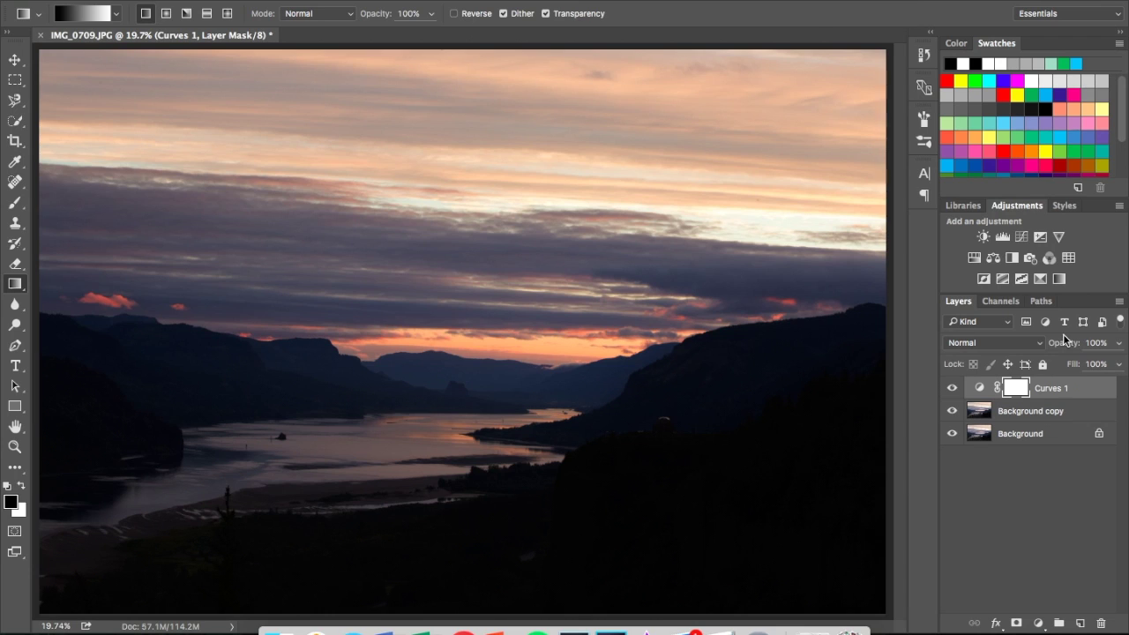
Invert the Curves 1 mask to black with Cmd+I and make white the foreground colour.
left_click(1014, 391)
key("super+i")
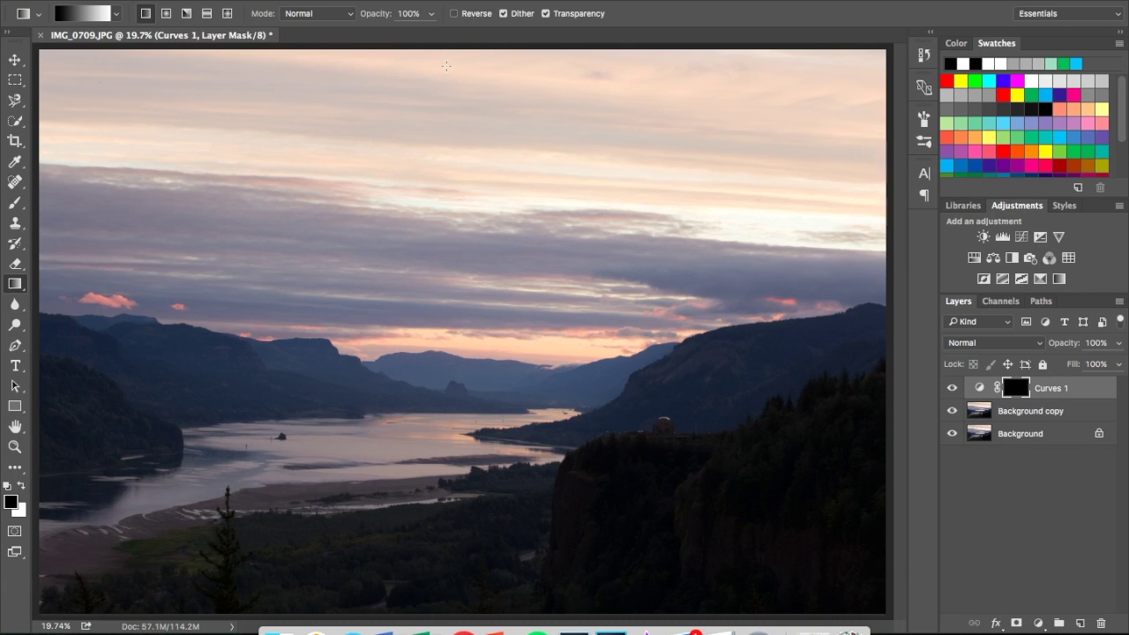
key("x")
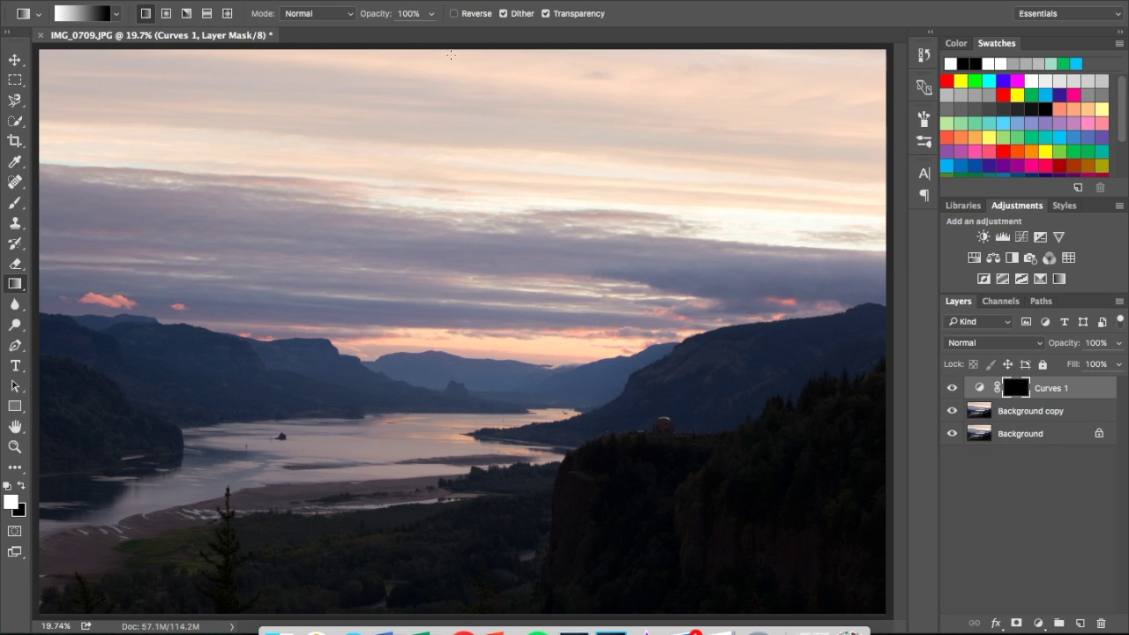
Draw a gradient on the Curves 1 mask from the top of the sky down to the horizon.
left_click_drag(451, 54, 450, 54)
left_click_drag(450, 55, 451, 82)
left_click_drag(451, 82, 457, 407)
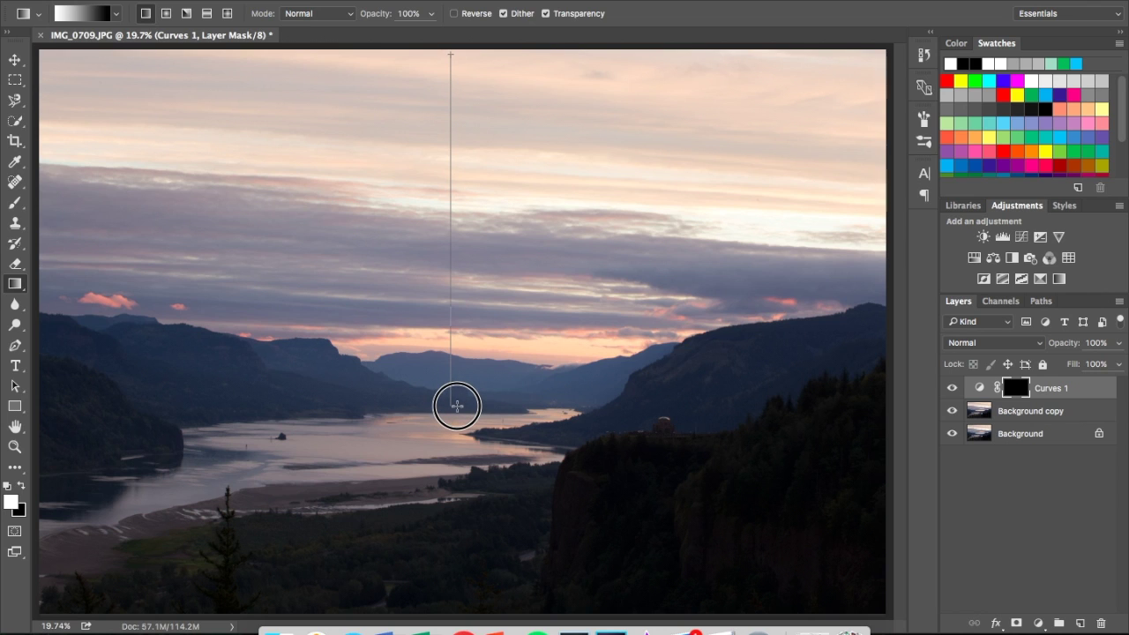
left_click_drag(457, 407, 457, 405)
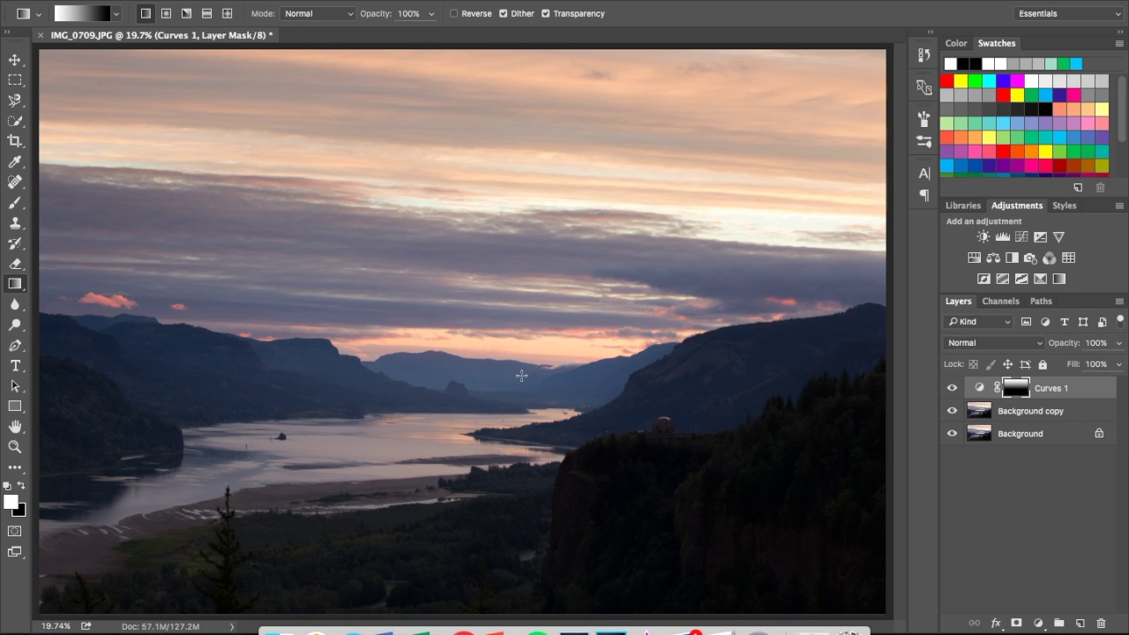
Toggle Curves 1 visibility repeatedly to compare the sky with and without darkening.
left_click(951, 388)
left_click(952, 389)
left_click(951, 389)
left_click(951, 389)
left_click(951, 388)
left_click(951, 389)
left_click(951, 389)
left_click(952, 389)
left_click(951, 389)
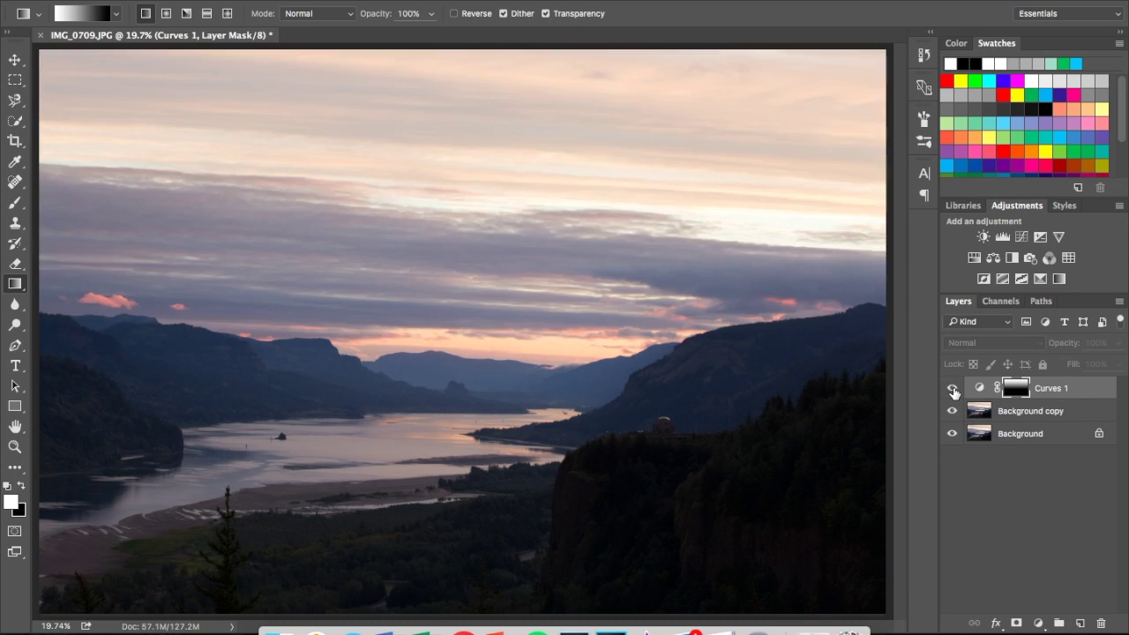
left_click(951, 389)
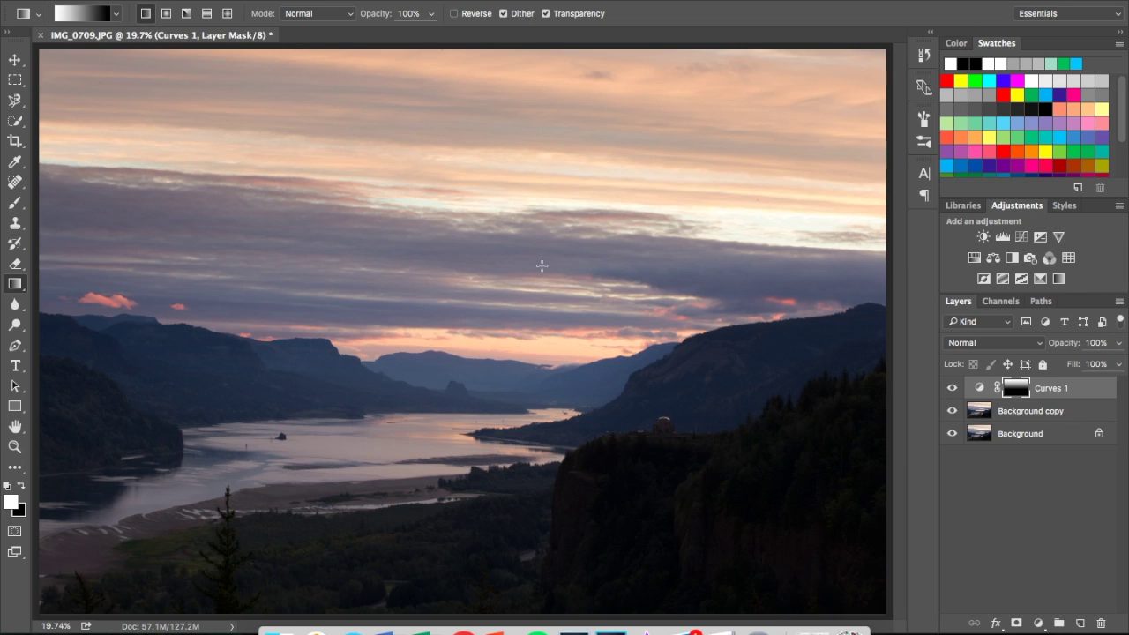
left_click(952, 389)
left_click(952, 389)
Pull the Curves 1 RGB midtone point lower to darken the sky further.
double_click(1014, 388)
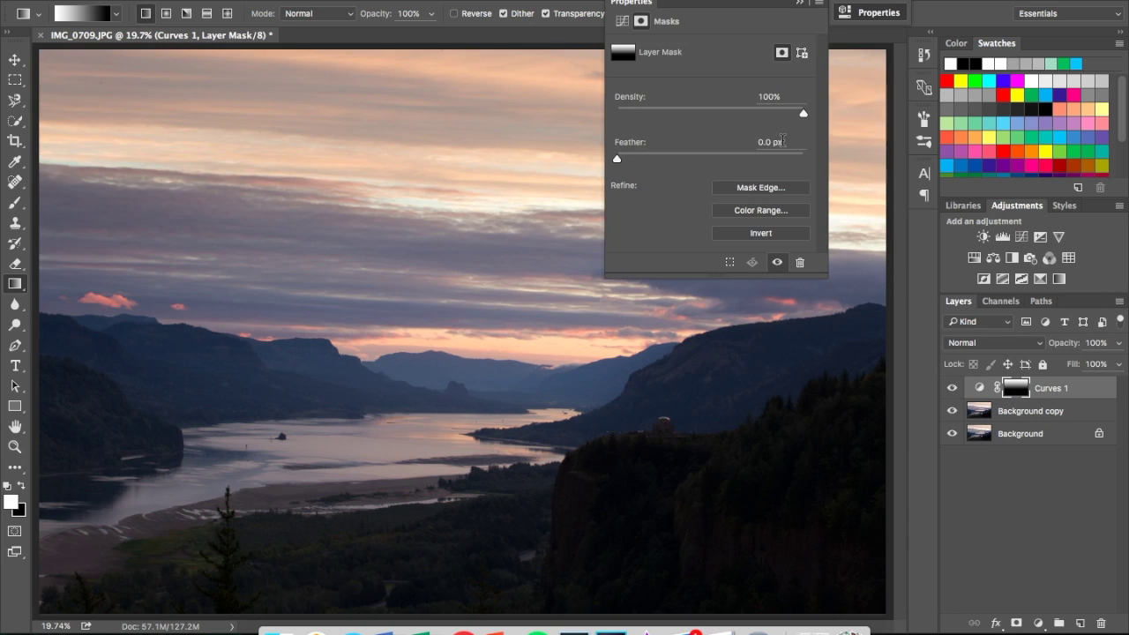
left_click(622, 20)
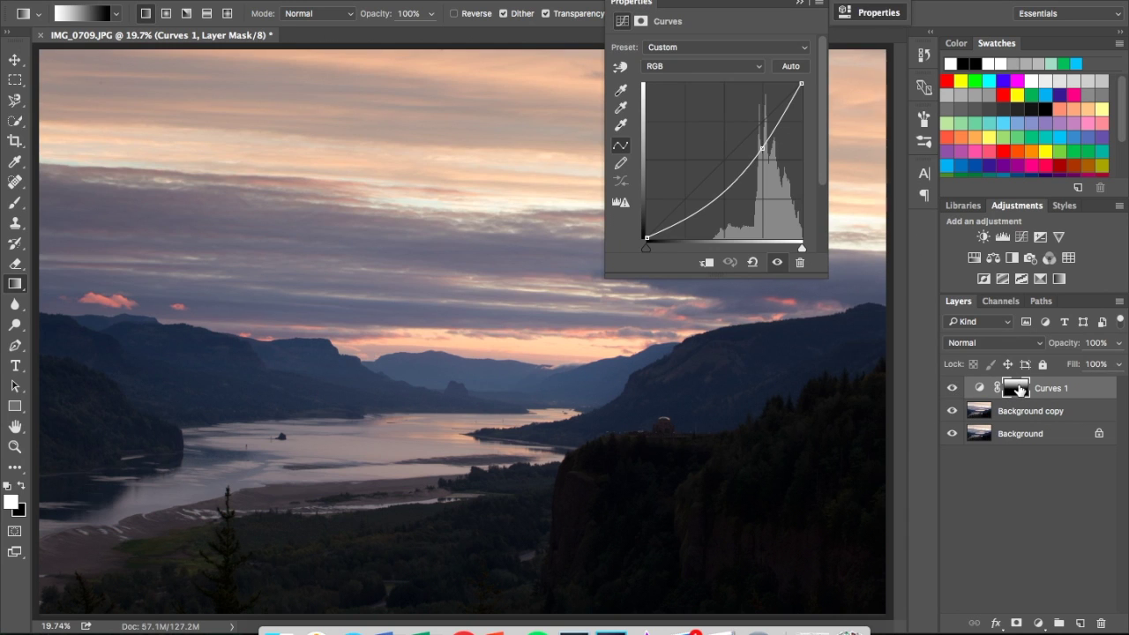
left_click_drag(762, 148, 748, 176)
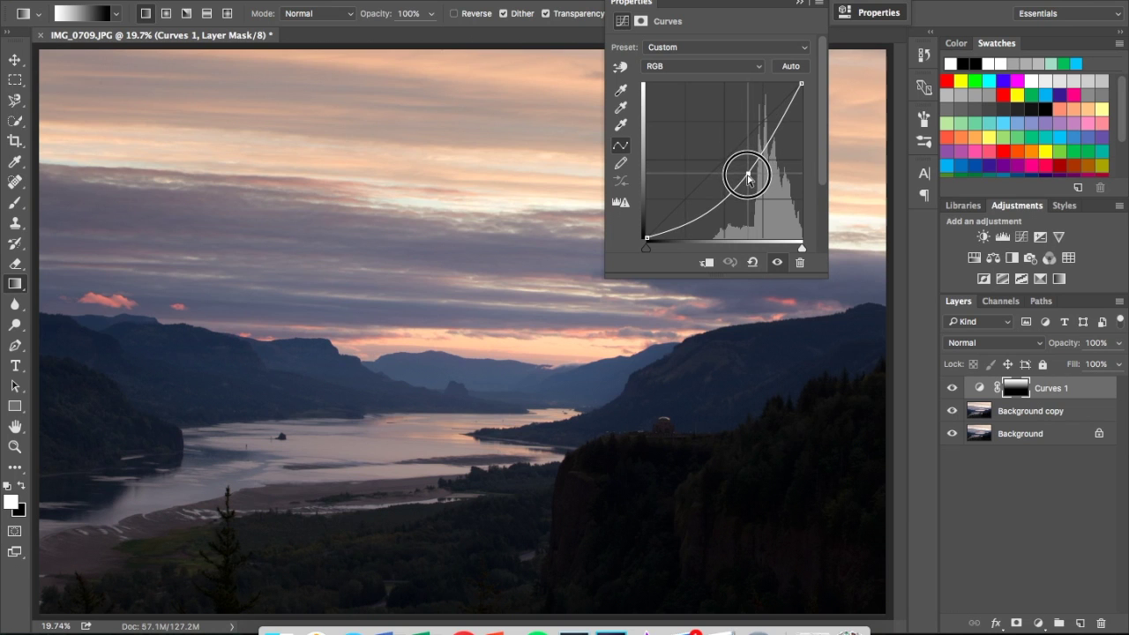
left_click_drag(709, 9, 735, 360)
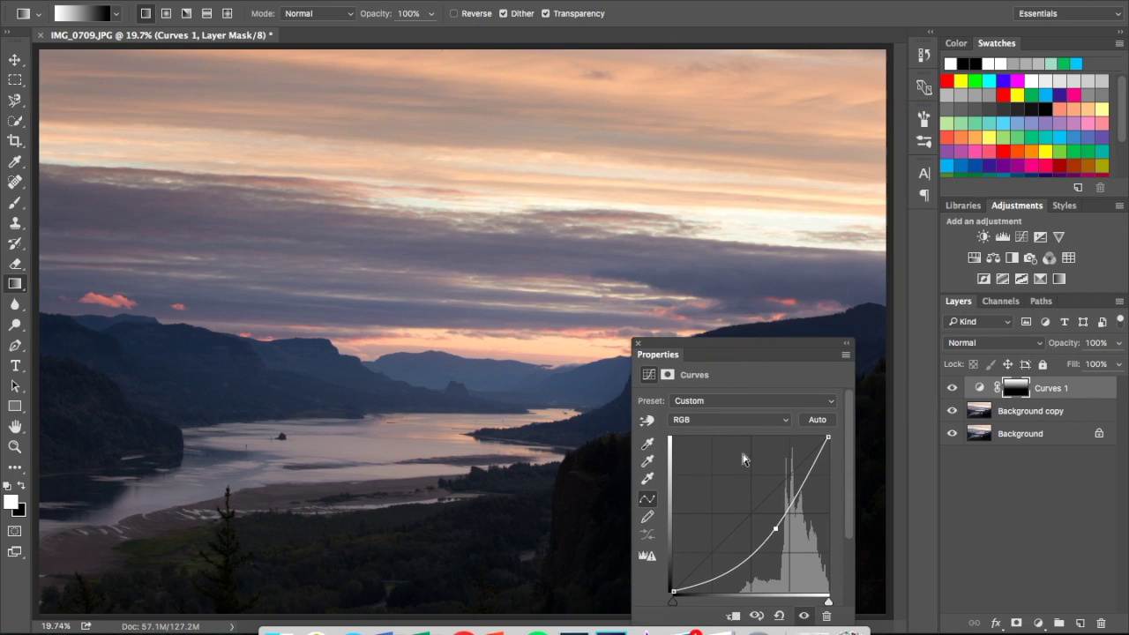
mouse_move(774, 529)
left_mouse_down()
mouse_move(756, 522)
mouse_move(775, 543)
mouse_move(752, 529)
mouse_move(764, 547)
left_mouse_up()
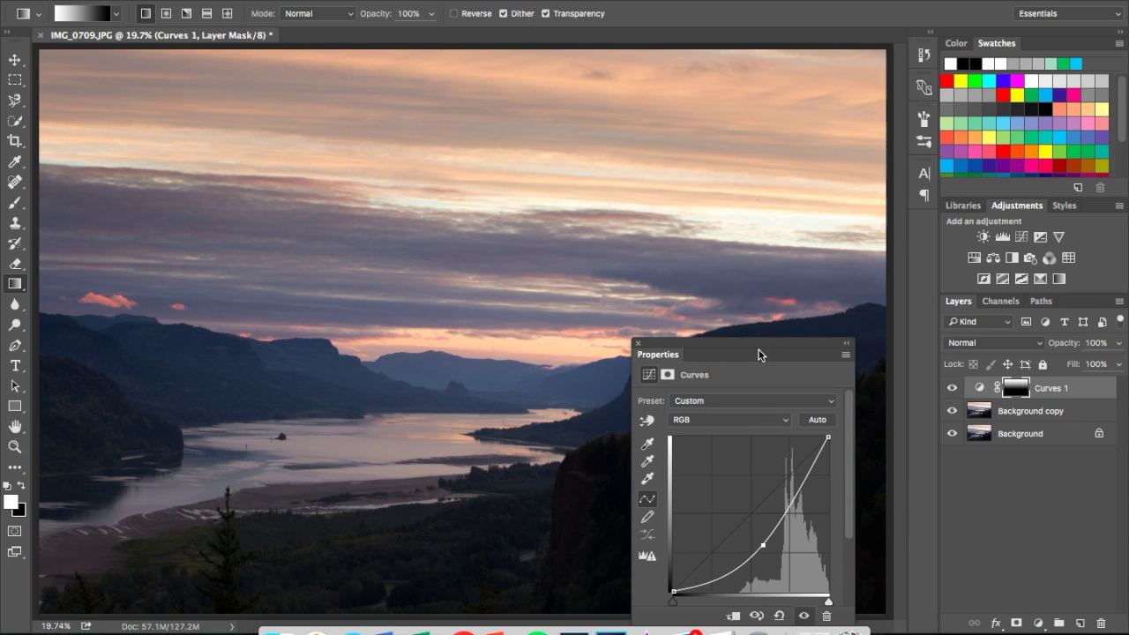
left_click(747, 419)
Try red and blue channel curve points, then remove them so both stay neutral.
left_click(739, 430)
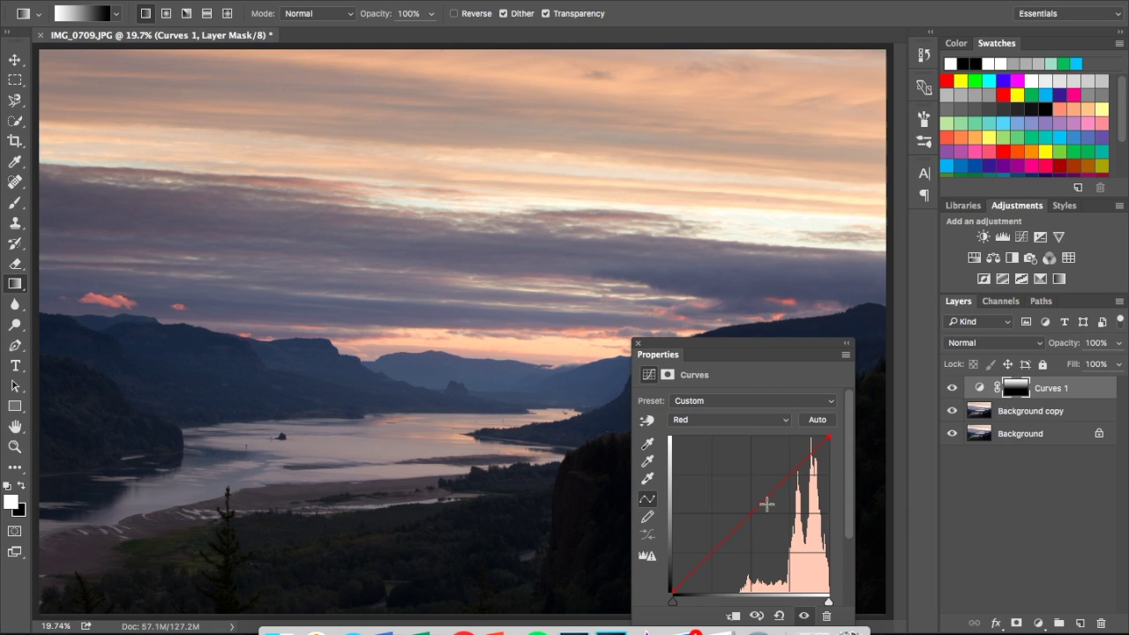
left_click(750, 506)
left_click_drag(751, 508, 746, 504)
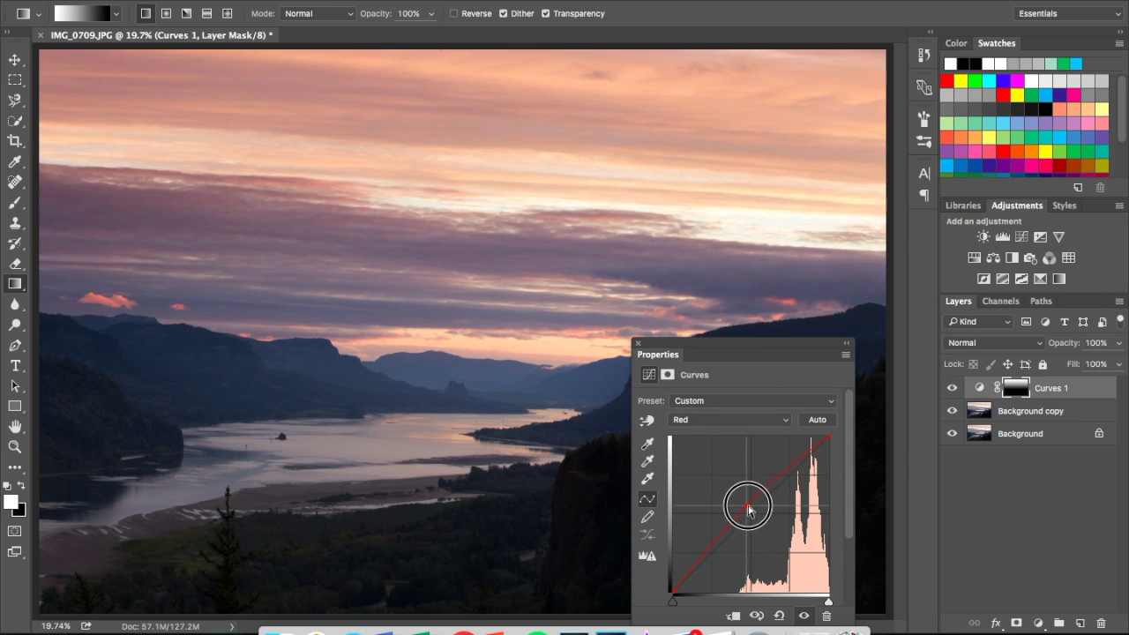
left_click(743, 423)
left_click(737, 439)
left_click_drag(743, 514, 869, 567)
left_click(721, 419)
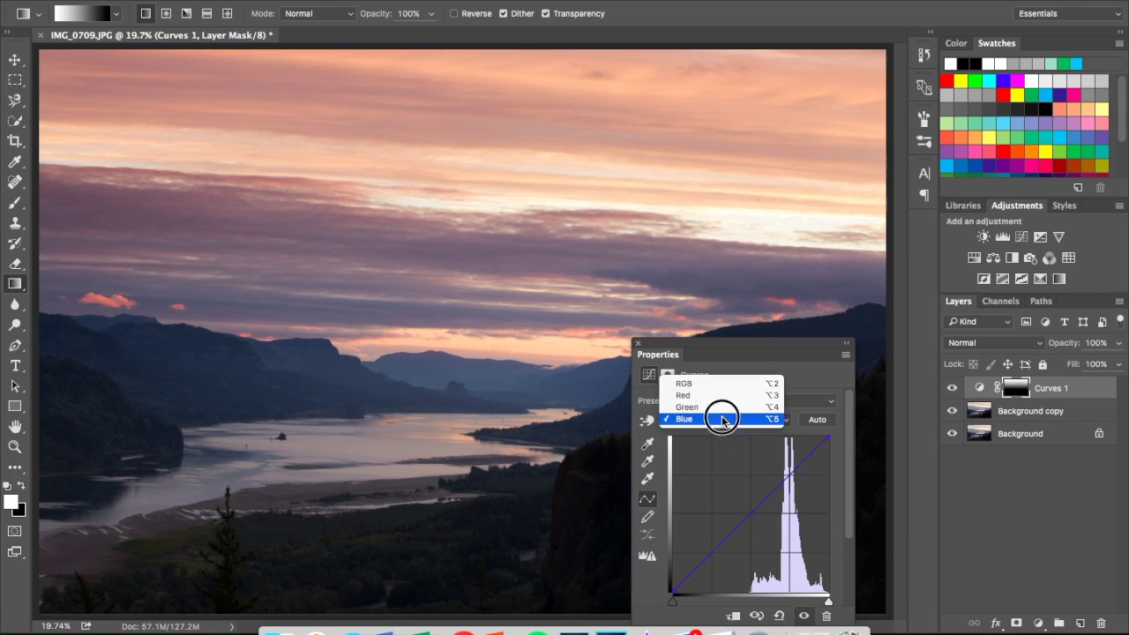
left_click(718, 395)
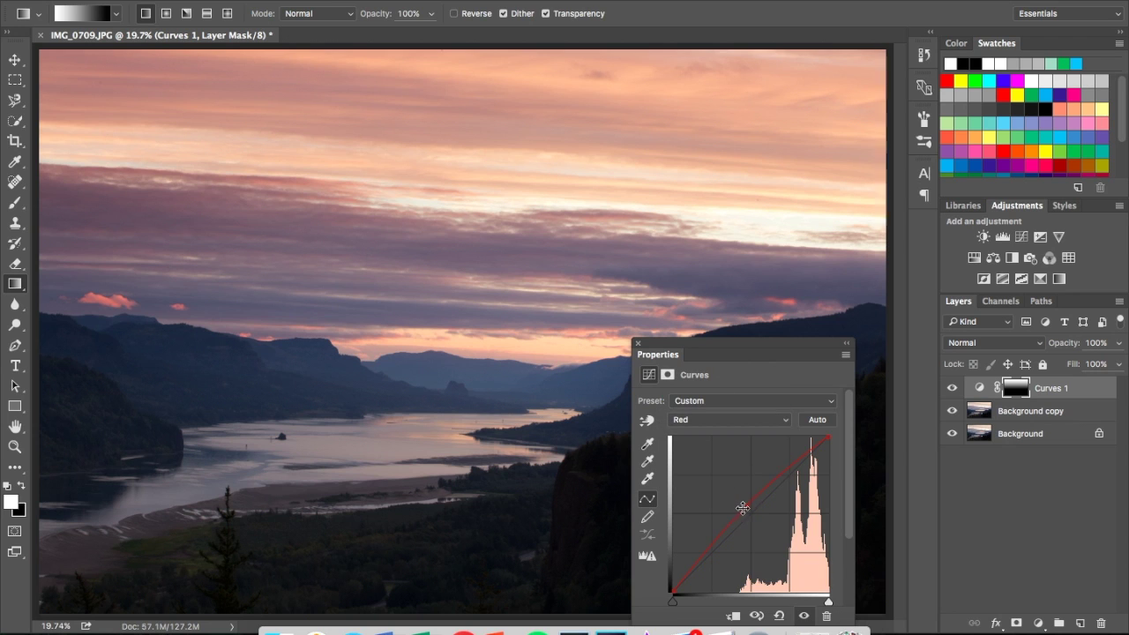
Close the curve settings and toggle Curves 1 to compare the darkened sky.
left_click(638, 347)
left_click(951, 388)
left_click(950, 388)
left_click(951, 388)
left_click(951, 388)
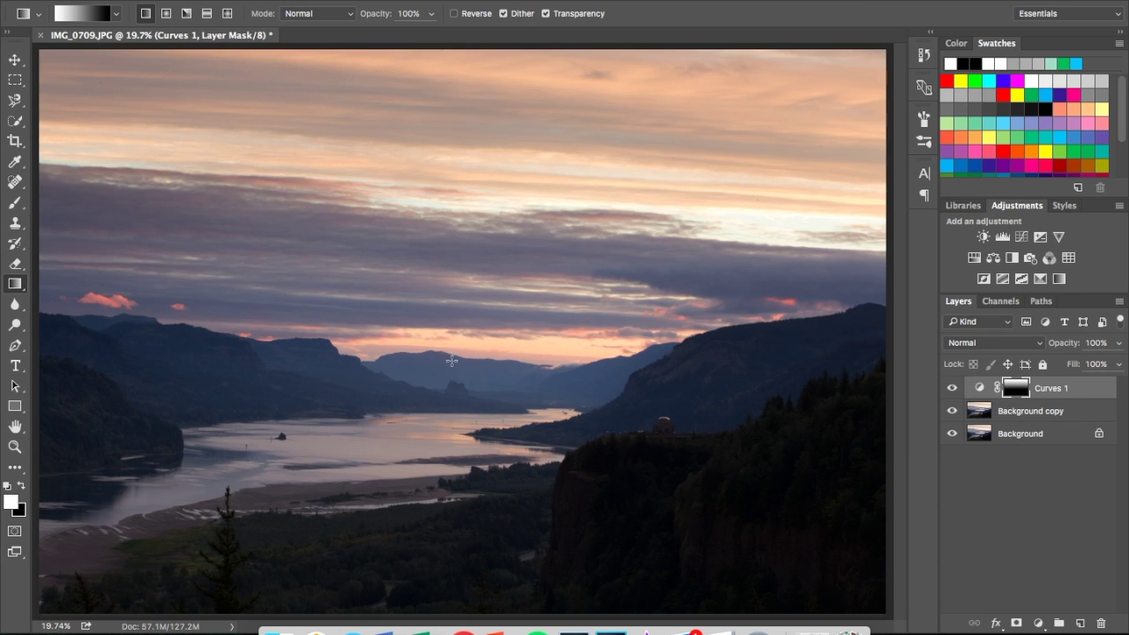
Redraw the Curves 1 mask gradient from the sky's top to the horizon, then compare.
left_click(447, 57)
left_click_drag(447, 57, 471, 431)
left_click(952, 389)
left_click(951, 389)
Add a Curves 2 layer above Background copy with its RGB midtones lifted to brighten.
left_click(1029, 412)
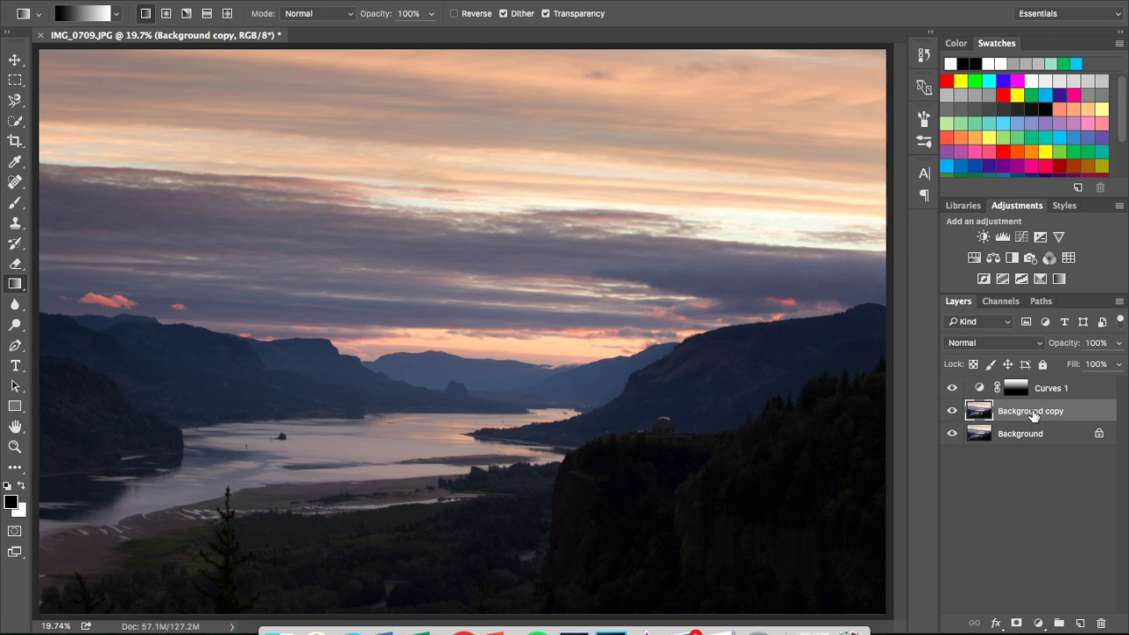
left_click(1023, 241)
left_click_drag(704, 348, 236, 185)
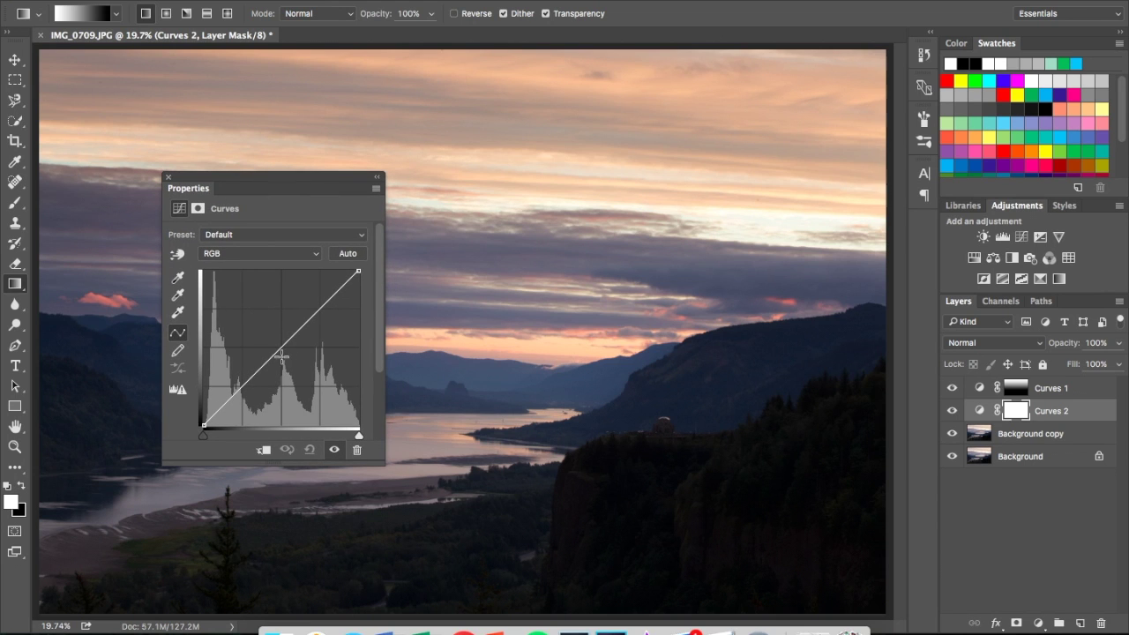
left_click_drag(284, 356, 255, 355)
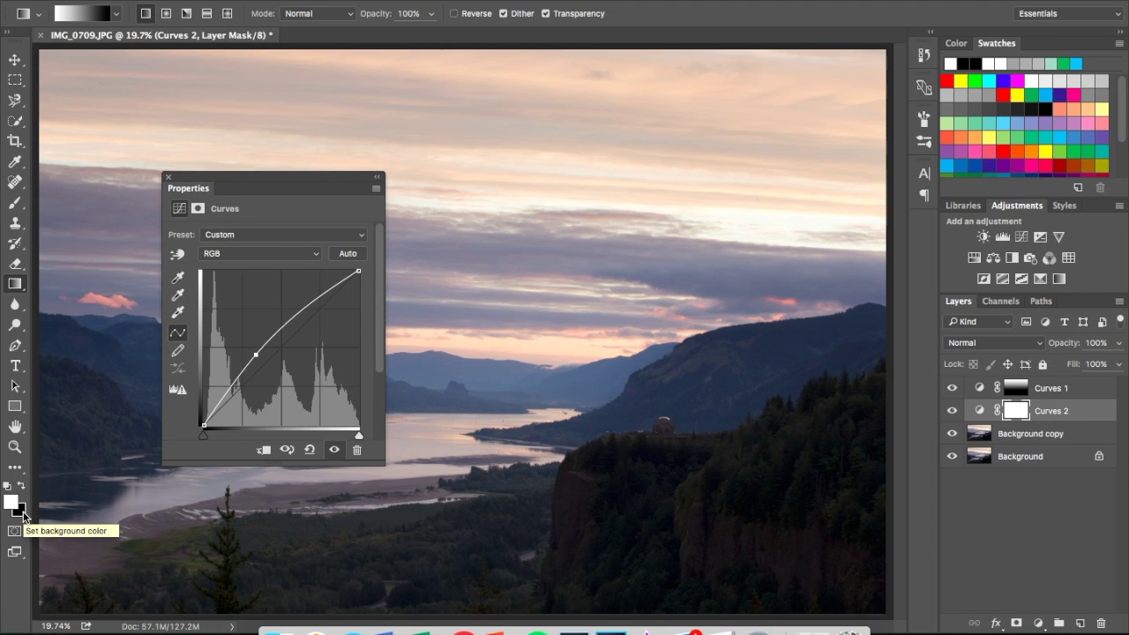
left_click_drag(288, 178, 320, 198)
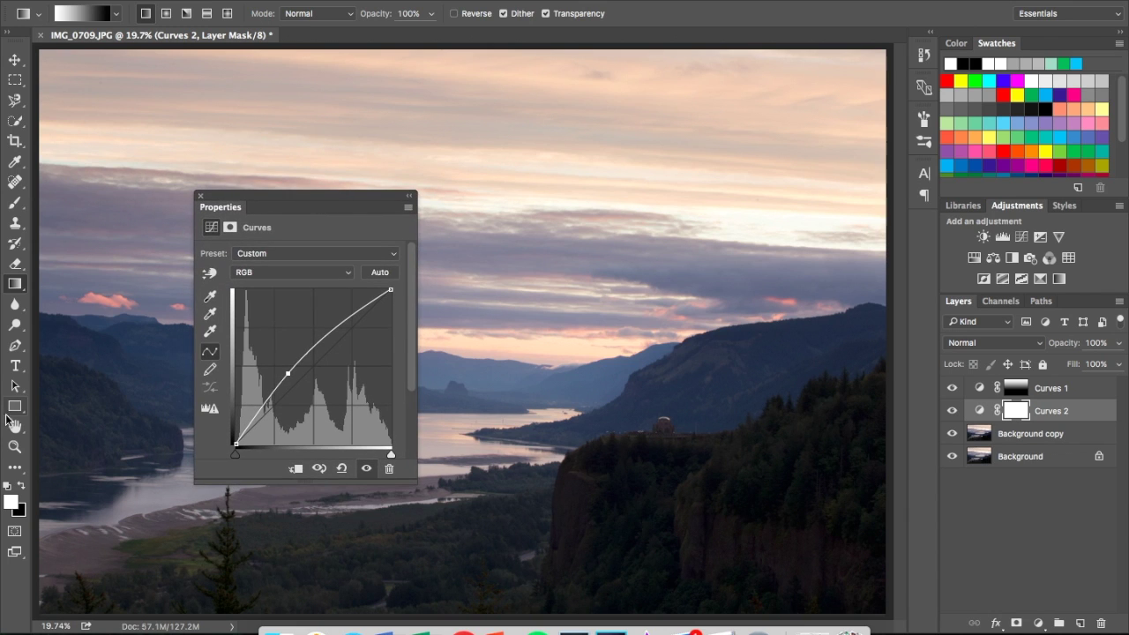
left_click(23, 487)
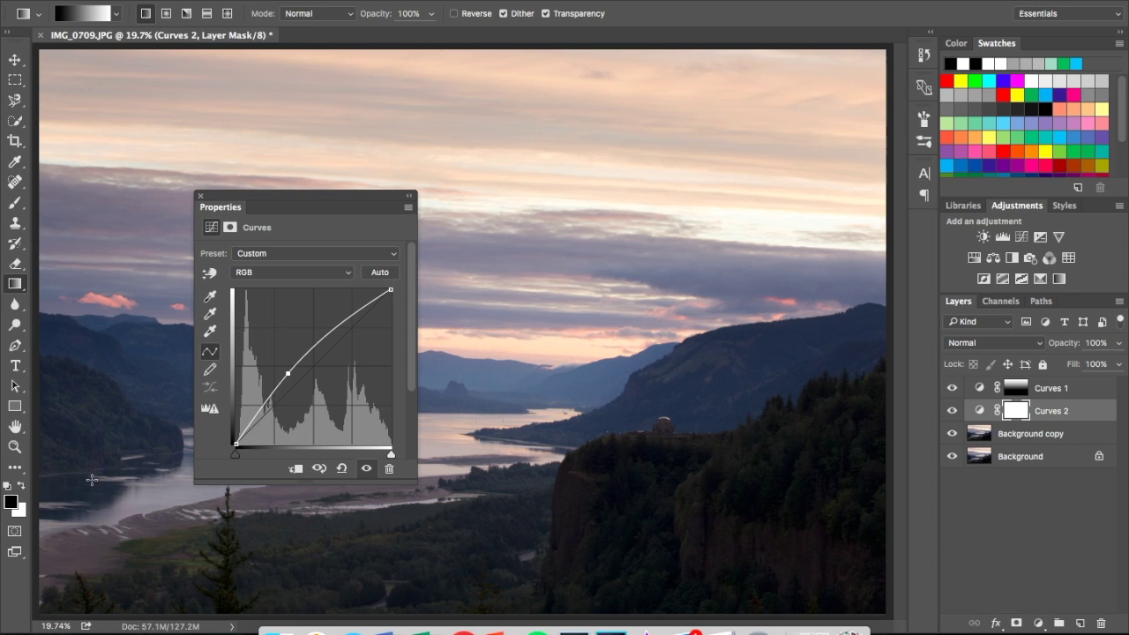
key("x")
key("x")
key("x")
key("x")
key("x")
key("x")
key("x")
key("x")
key("x")
key("x")
key("x")
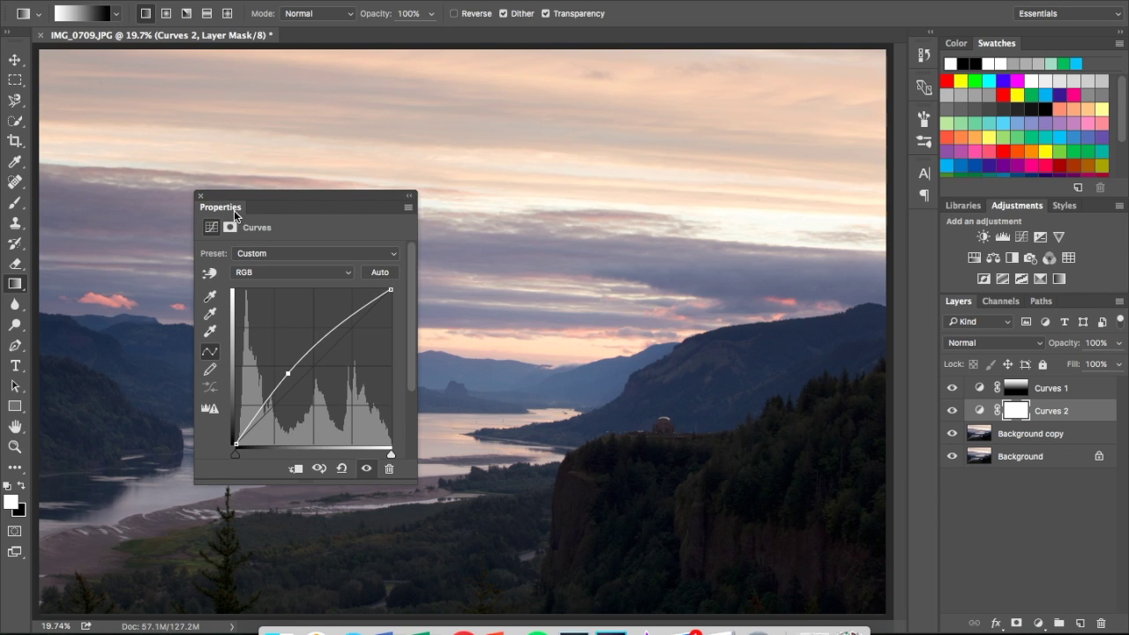
left_click(201, 197)
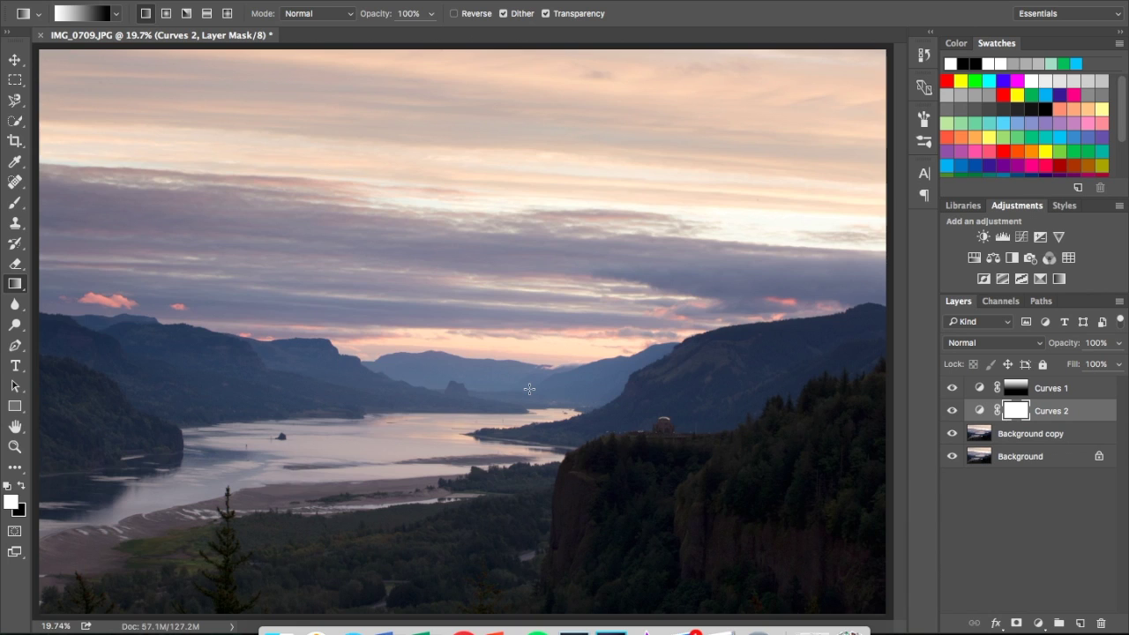
Invert the Curves 2 mask to black, then drag a gradient up-left from the bottom-right corner.
key("super+i")
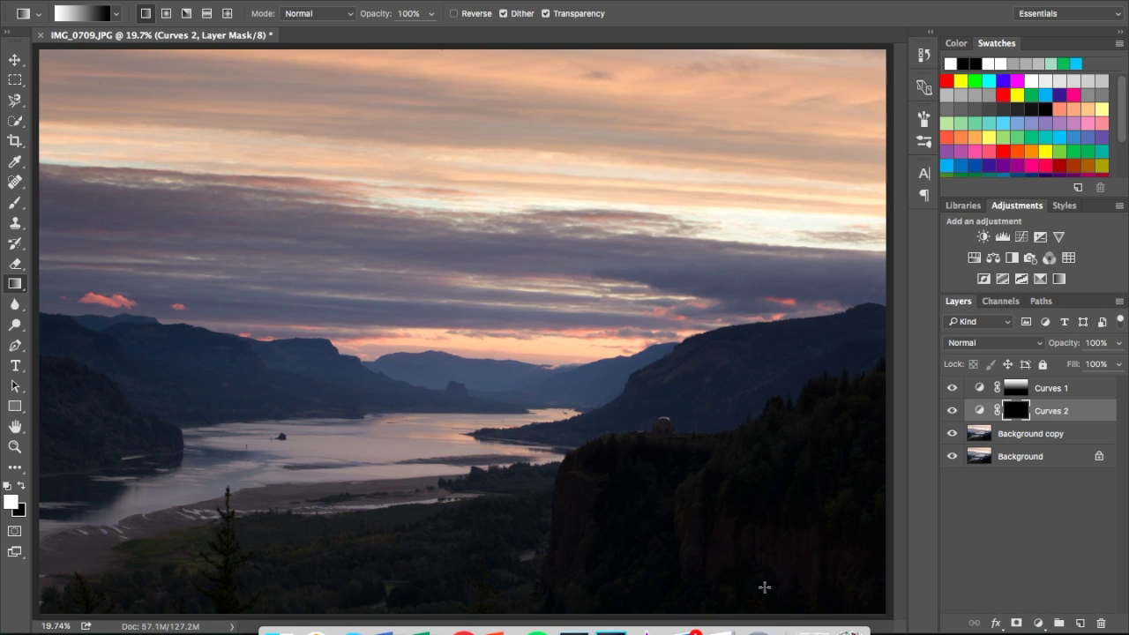
left_click_drag(763, 599, 582, 420)
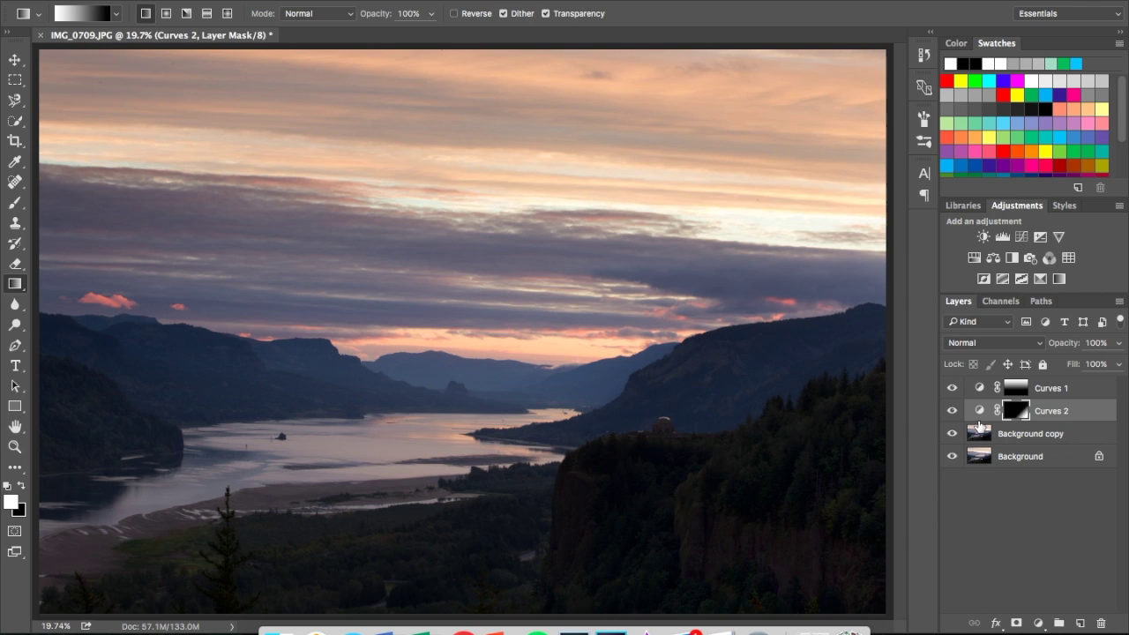
Toggle Curves 2 off and on twice to compare the foreground brightening.
left_click(951, 411)
left_click(951, 411)
left_click(951, 411)
left_click(951, 411)
Redraw the Curves 2 mask gradient from the bottom-right corner up to the river centre, and compare against the original.
left_click(764, 605)
left_click_drag(765, 606, 582, 382)
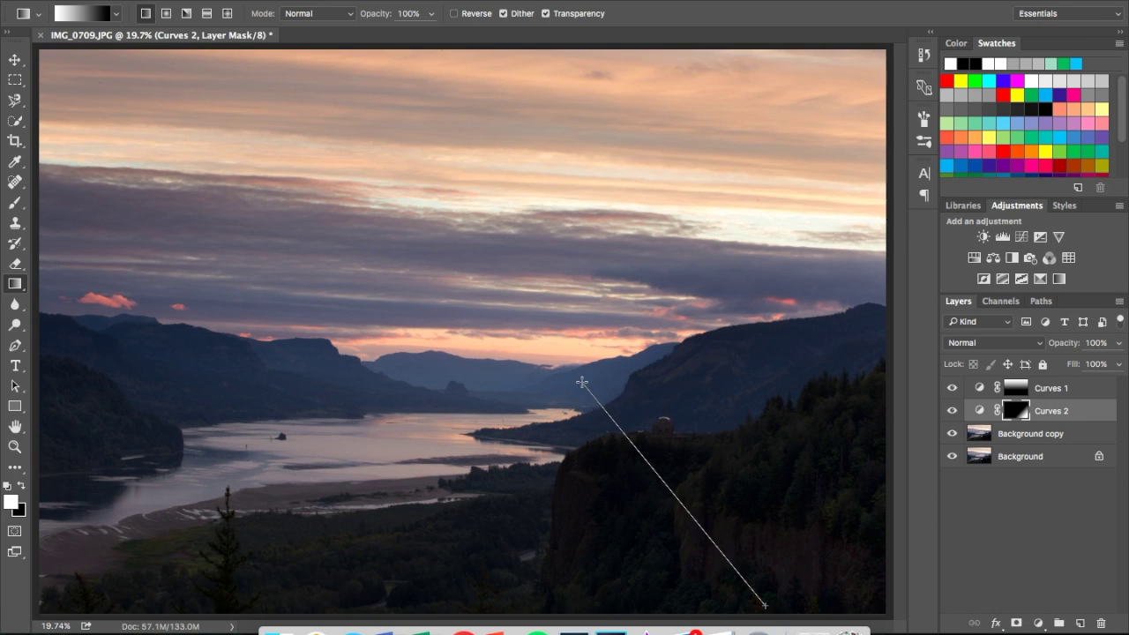
left_click(951, 412)
left_click(951, 412)
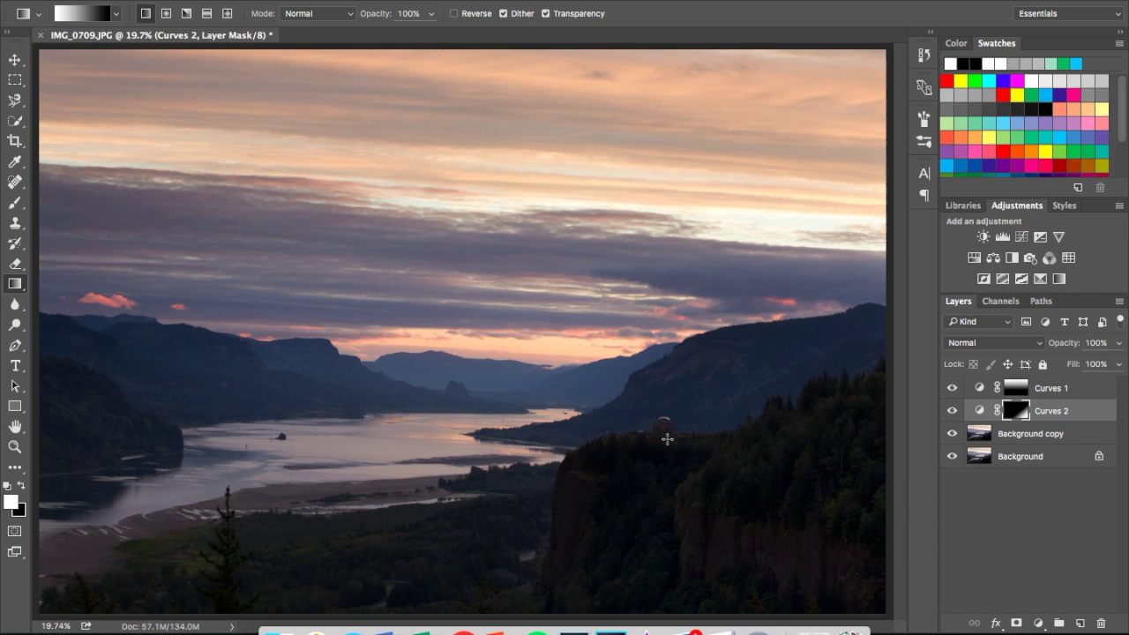
left_click_drag(951, 389, 954, 415)
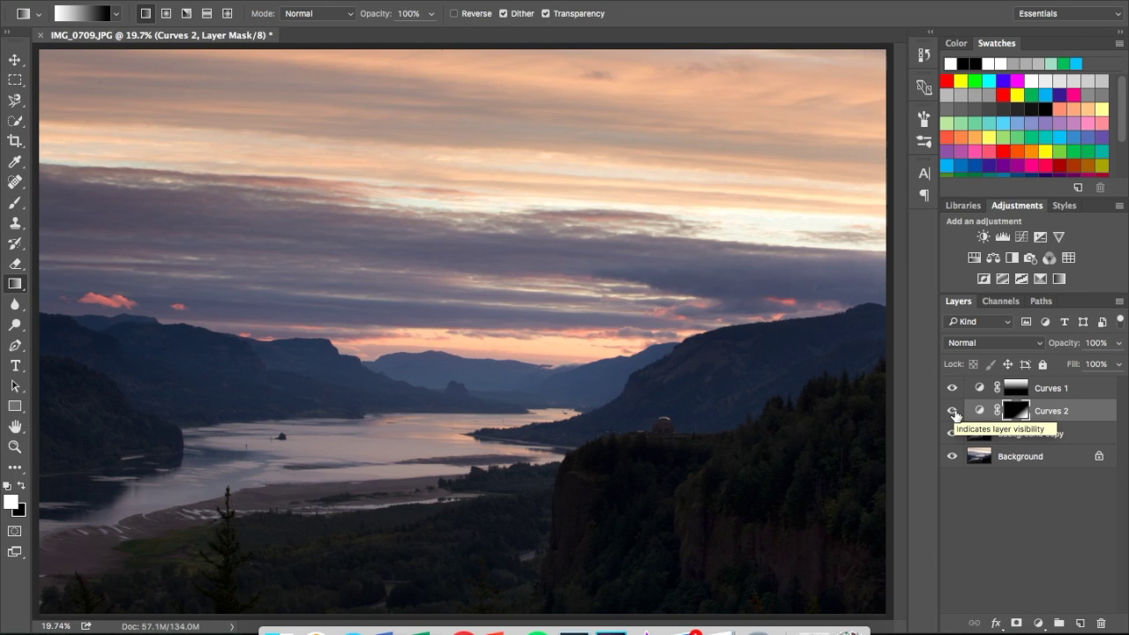